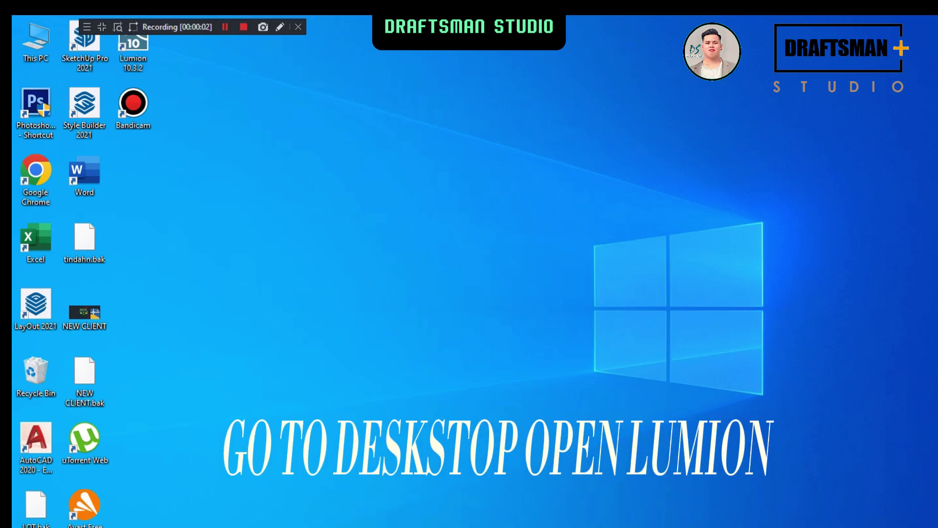
Step: Launch Lumion 10 and dismiss the StyleTransfer.dll and Channel not found messages
double_click(133, 49)
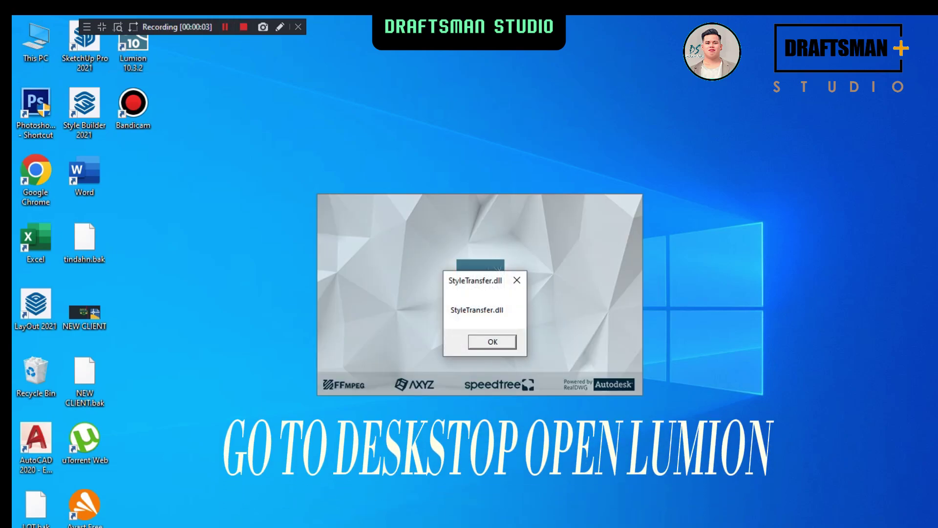
key("Return")
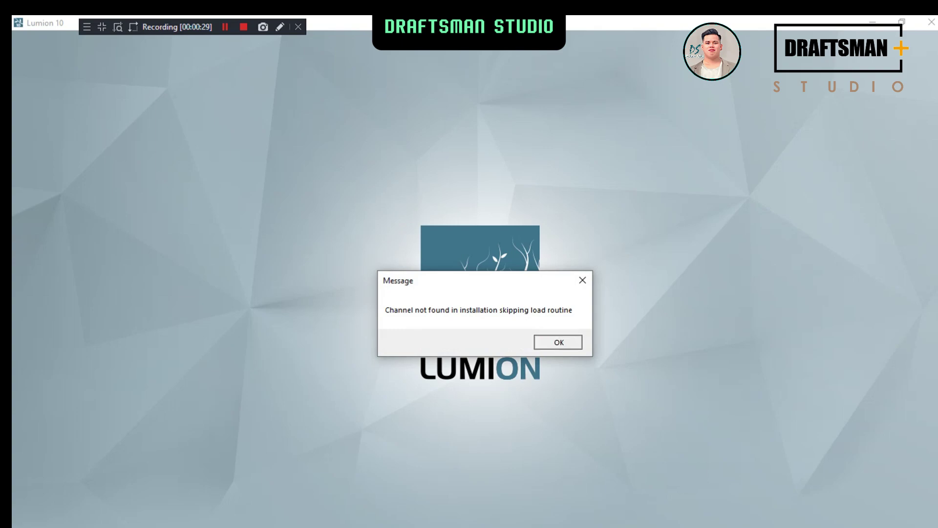
key("Return")
key("Return")
key("Return")
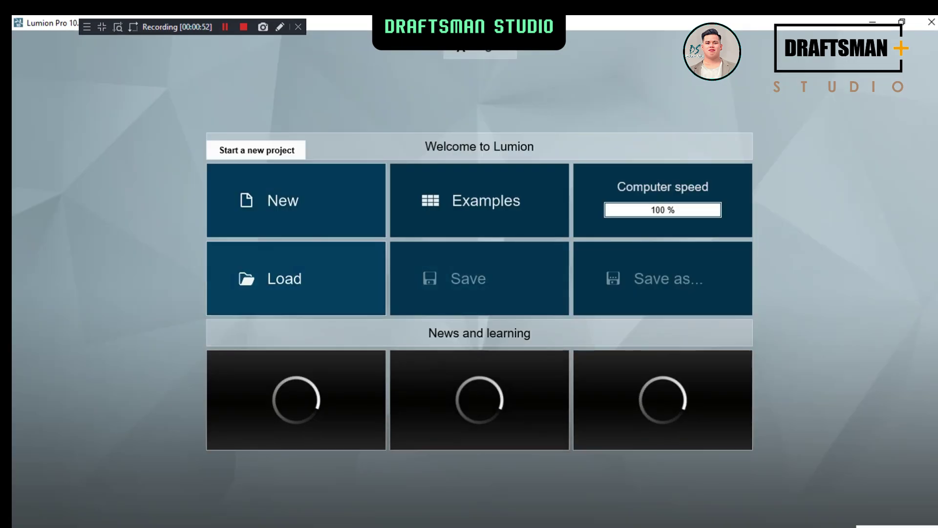
Step: Create a new Plain scene and try importing D:\3D\interior.skp, which ends in an import error
left_click(296, 201)
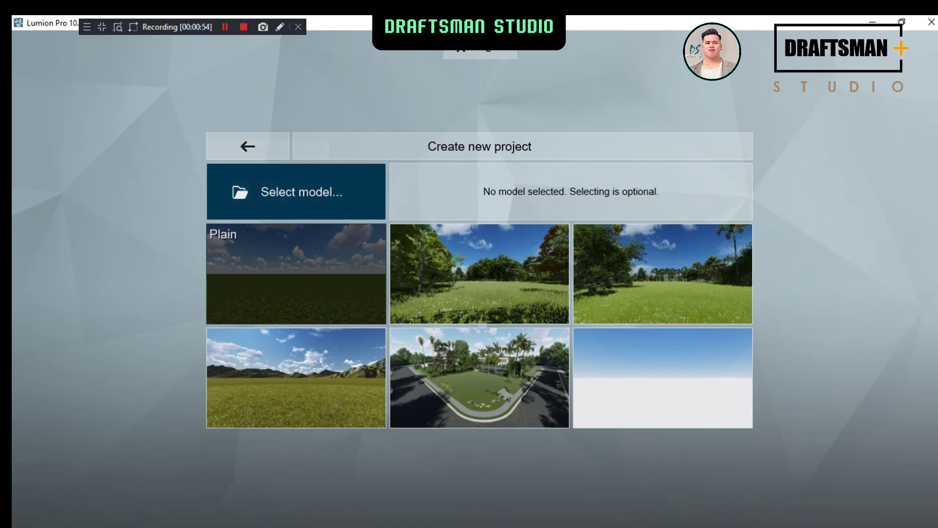
left_click(295, 273)
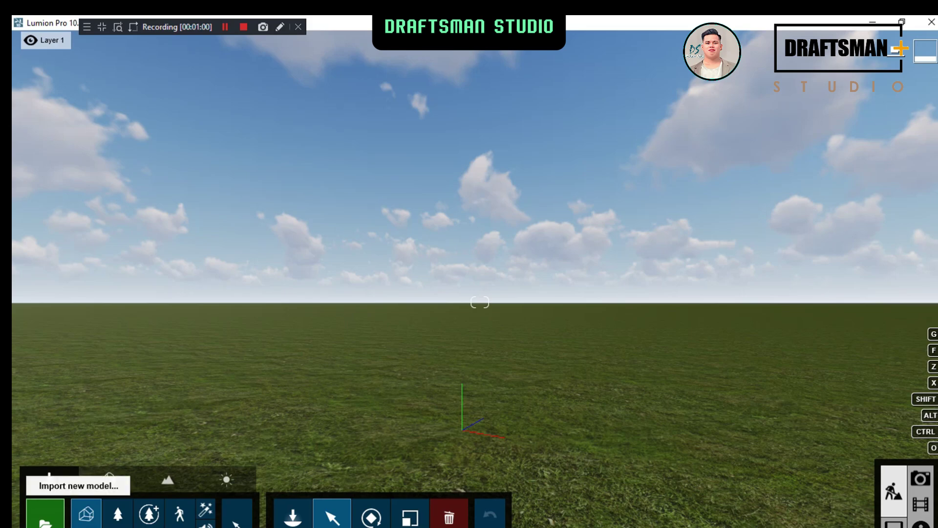
left_click(45, 513)
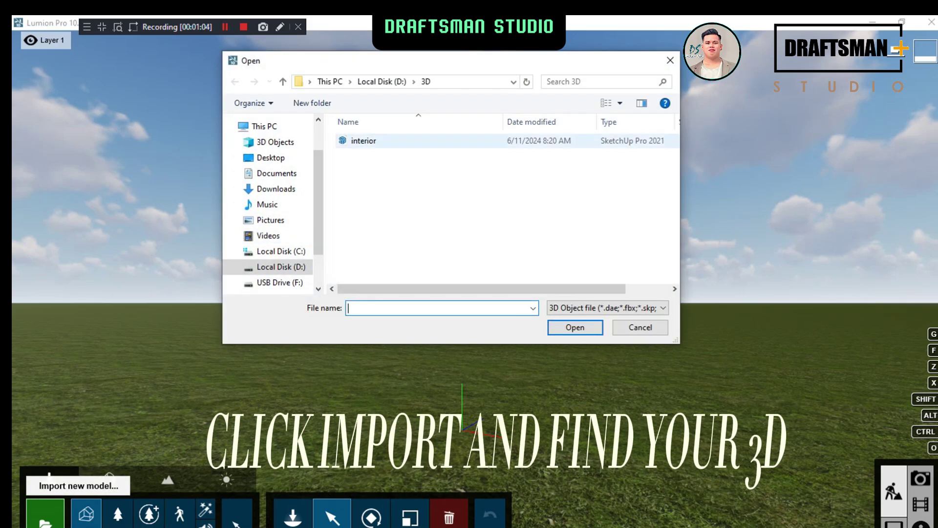
left_click(364, 140)
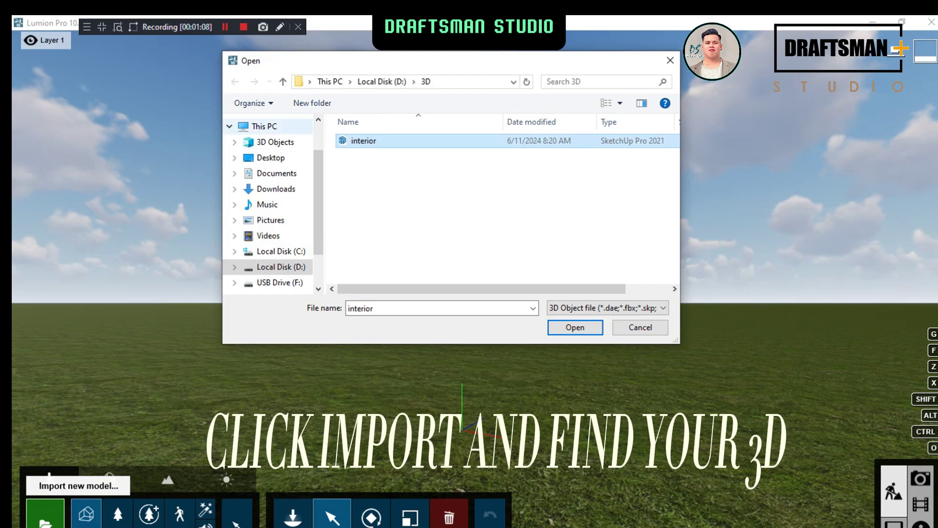
left_click(264, 126)
left_click(280, 282)
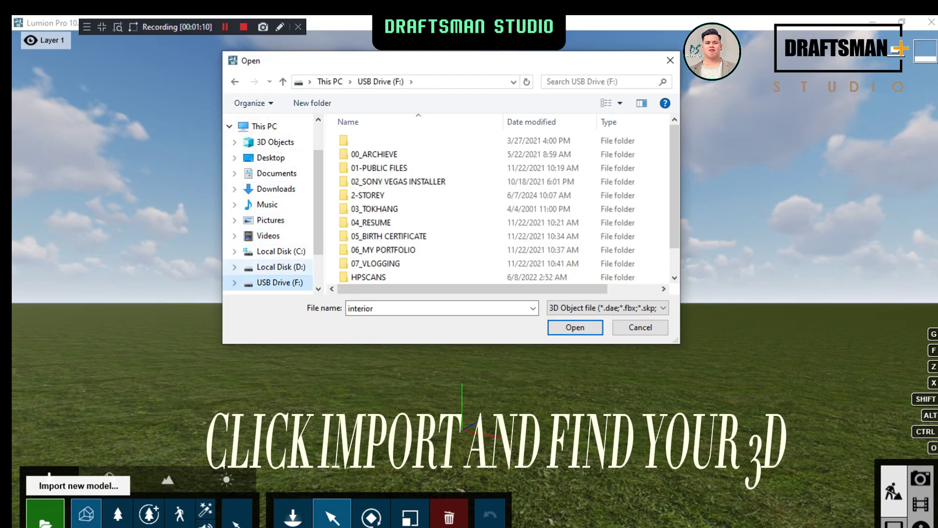
left_click(281, 267)
double_click(362, 141)
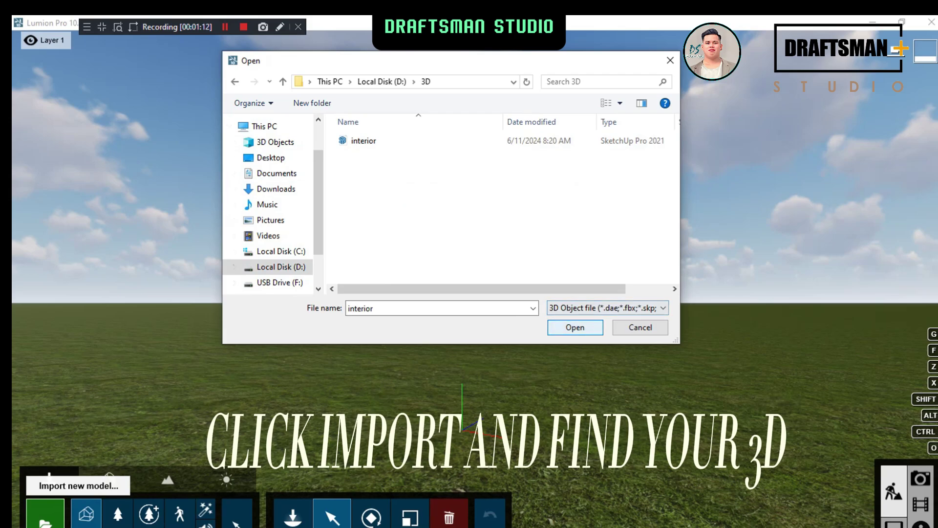
left_click(575, 327)
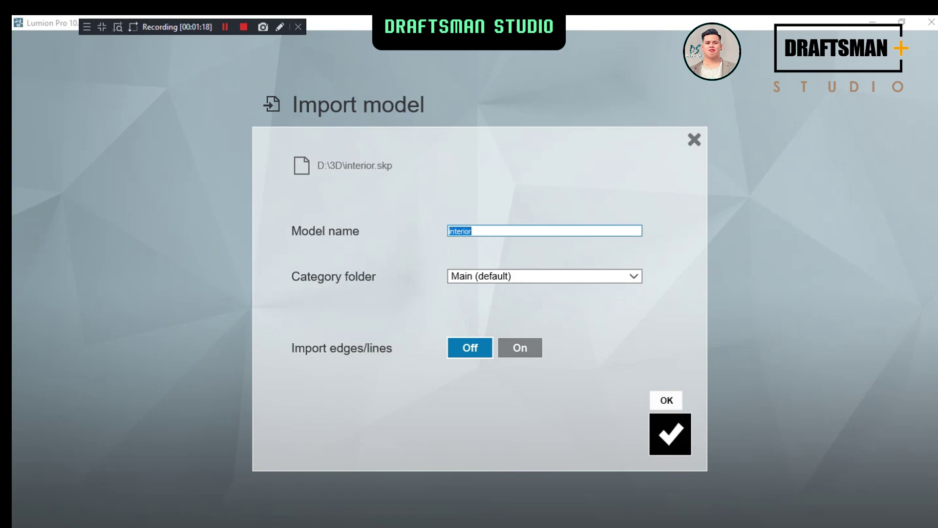
left_click(670, 434)
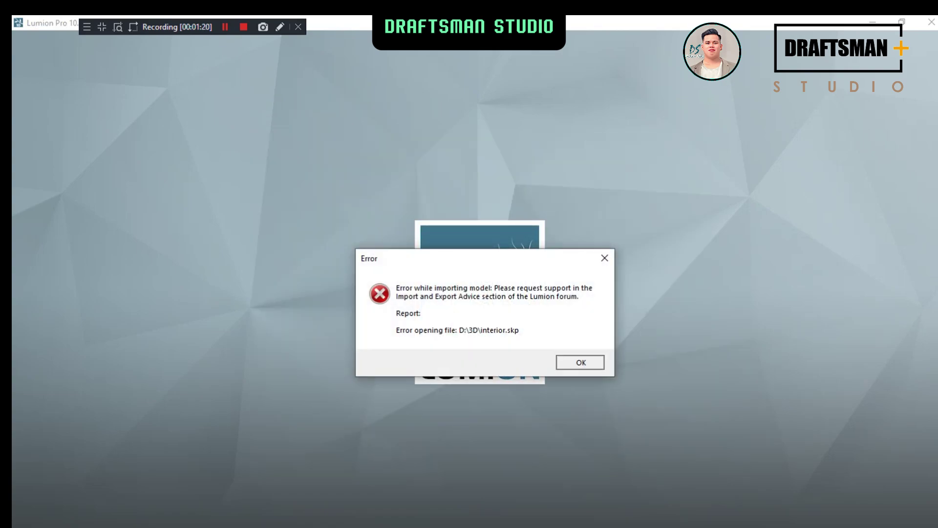
Step: Dismiss the import error and minimize Lumion to the desktop
left_click(580, 362)
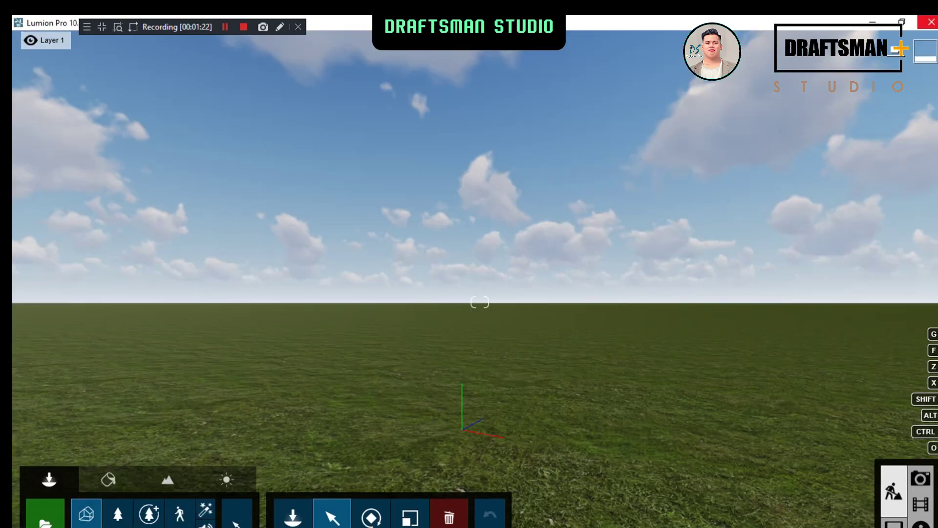
left_click(873, 22)
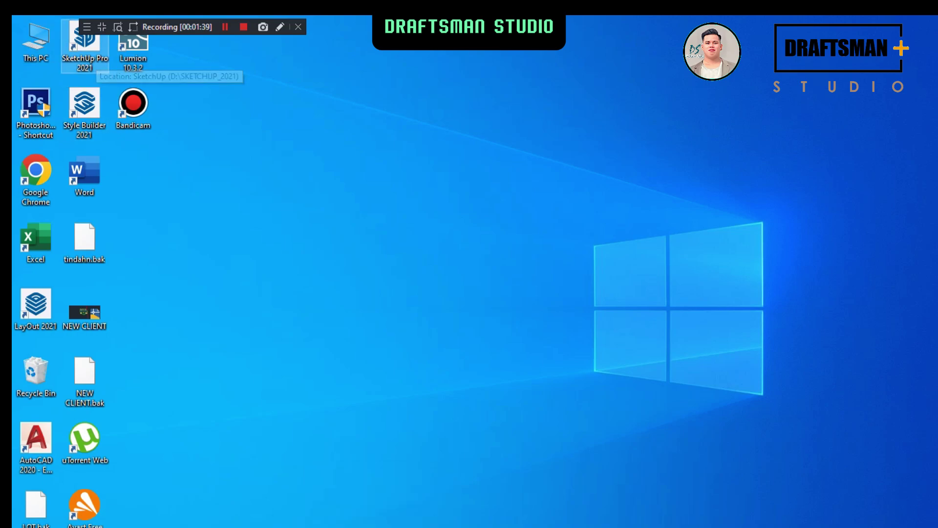
Step: Open the interior model in SketchUp Pro 2021, zoomed out in a maximized window, with the File menu showing
double_click(84, 42)
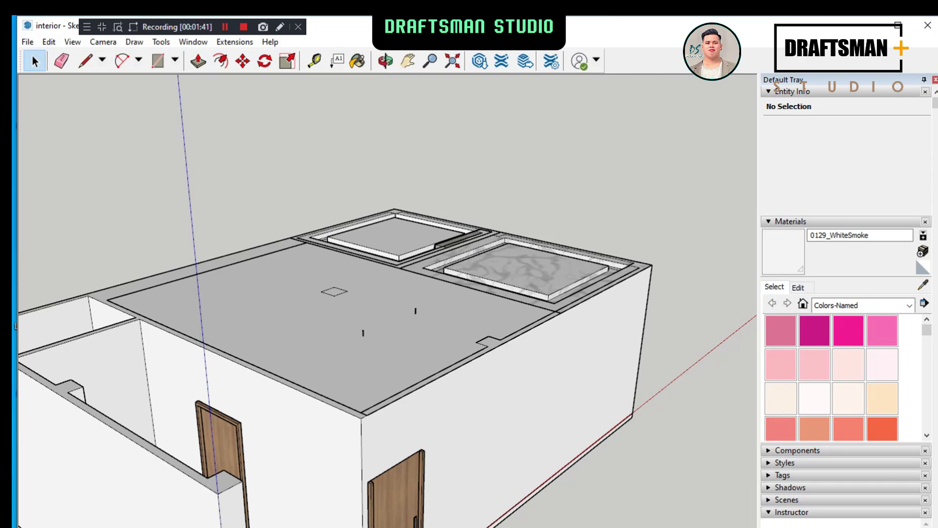
scroll(542, 276, "down", 2)
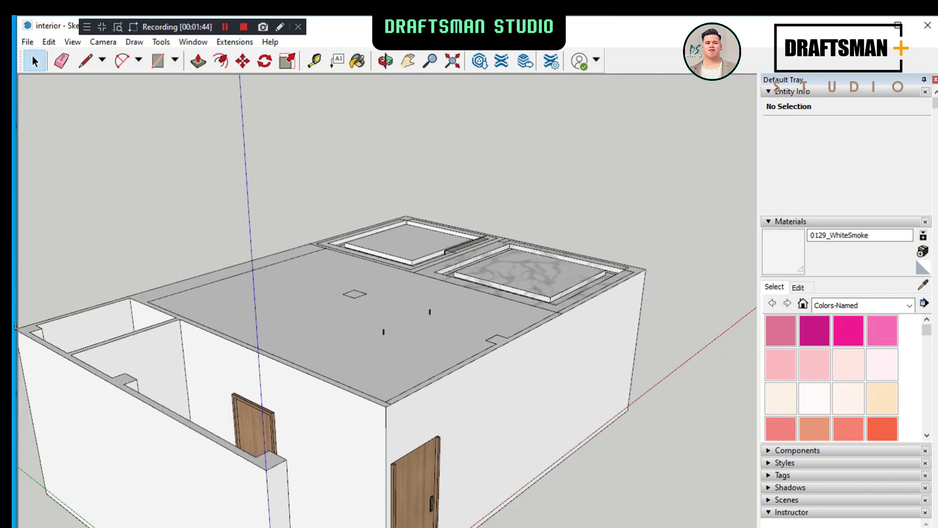
scroll(543, 277, "down", 2)
scroll(542, 276, "down", 1)
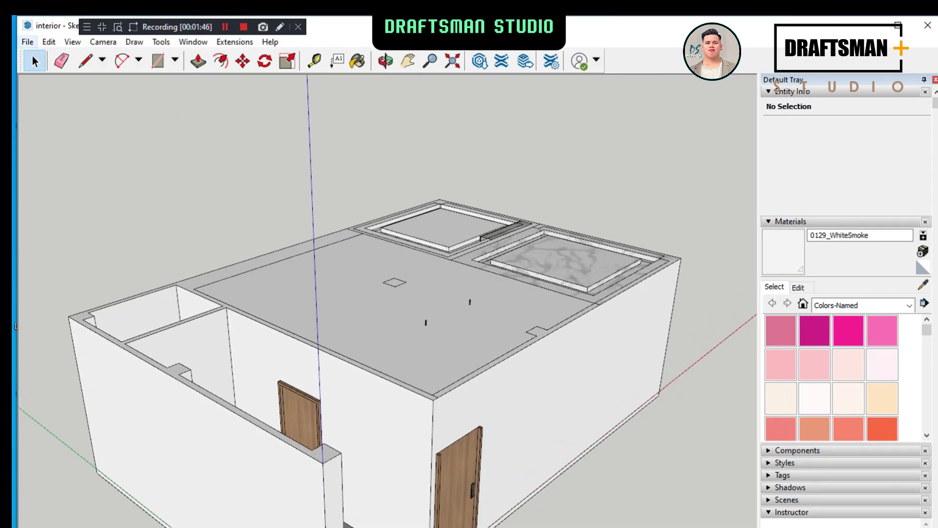
left_click(28, 41)
double_click(49, 25)
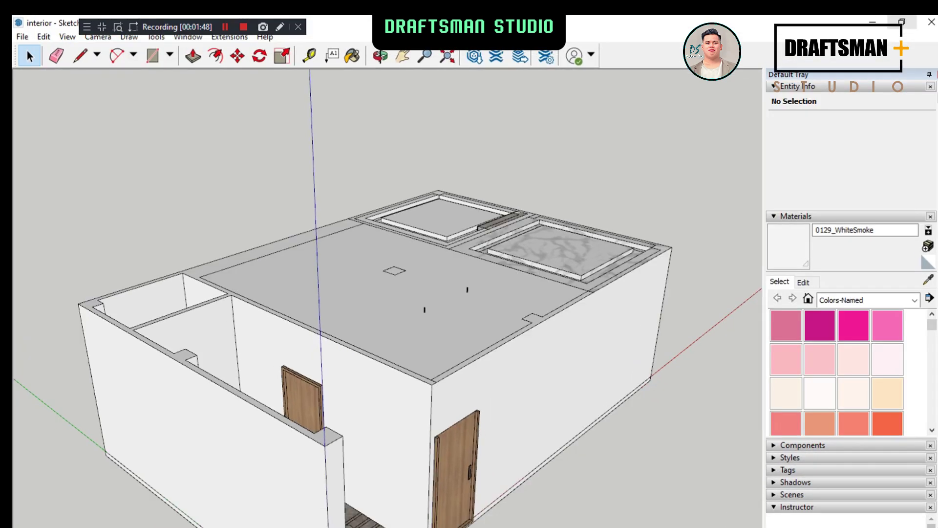
left_click(22, 37)
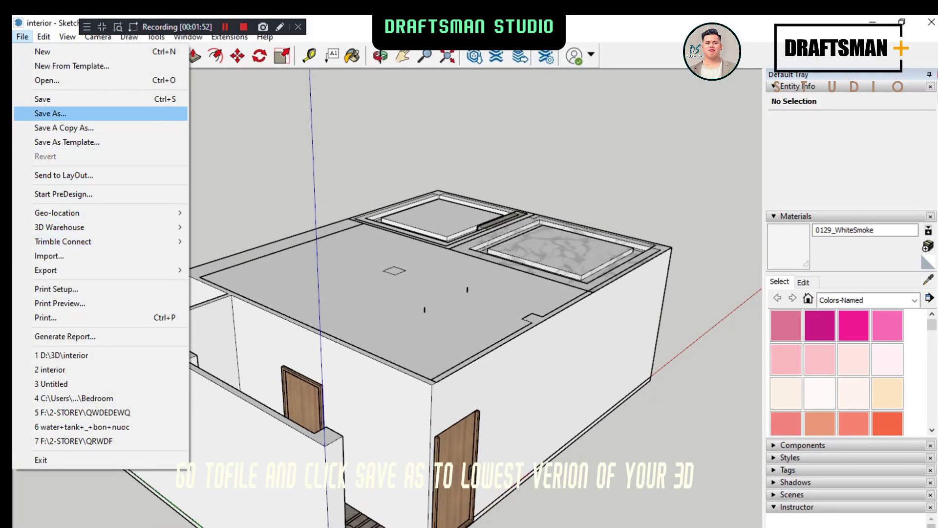
Step: Save interior.skp over itself as a SketchUp Version 2016 file and close SketchUp
left_click(50, 113)
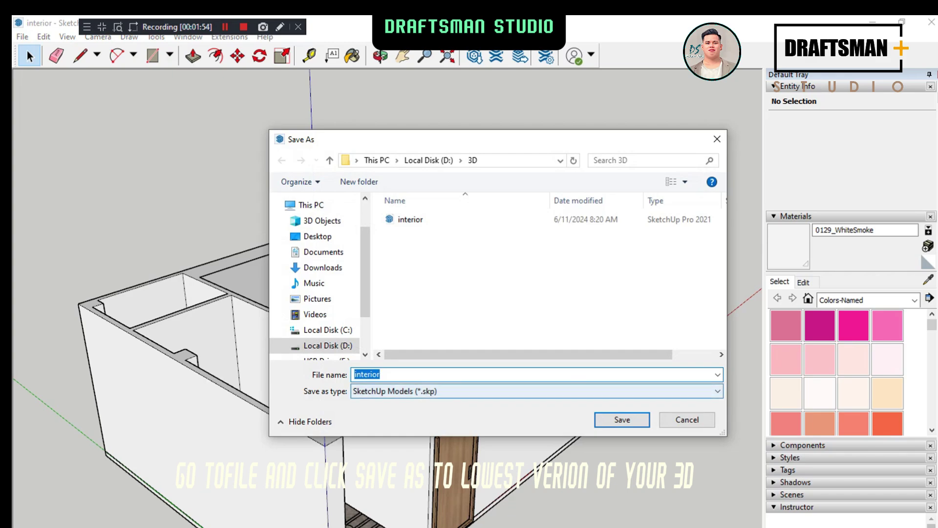
left_click(489, 391)
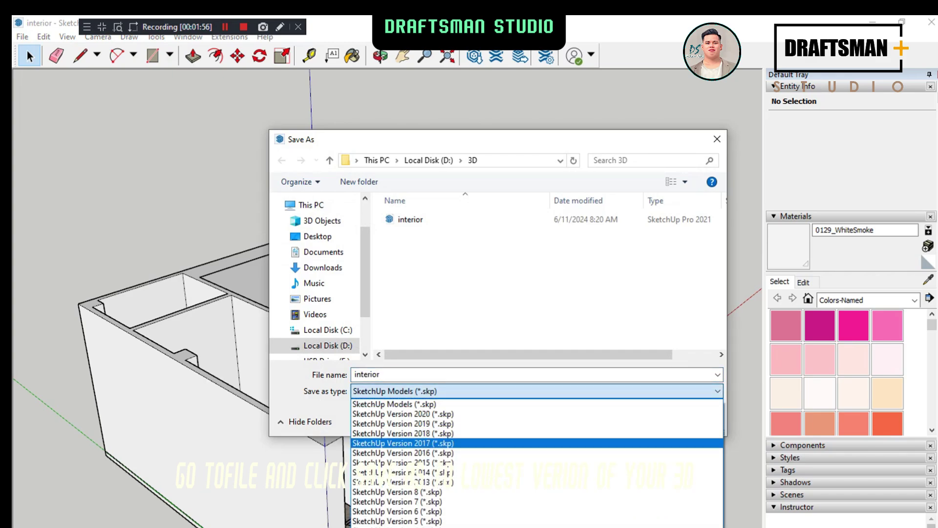
left_click(404, 452)
left_click(622, 419)
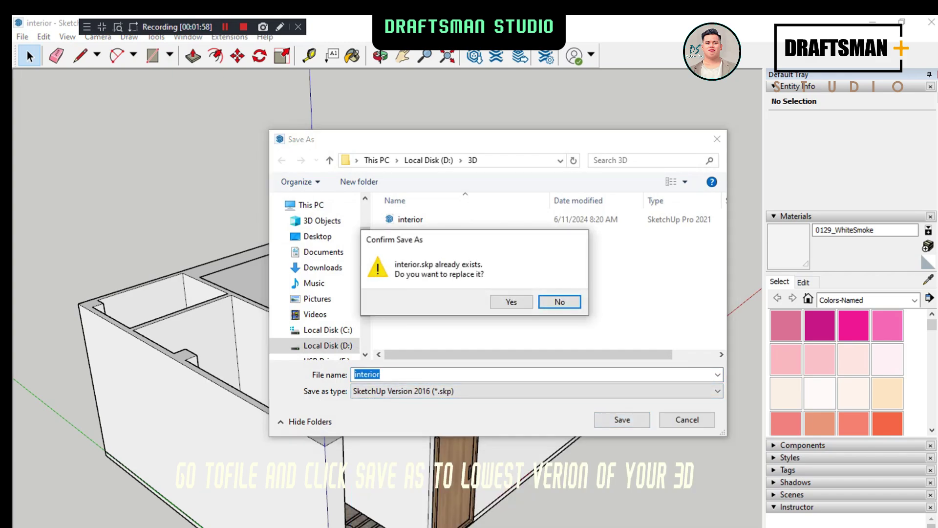
key("Left")
key("Return")
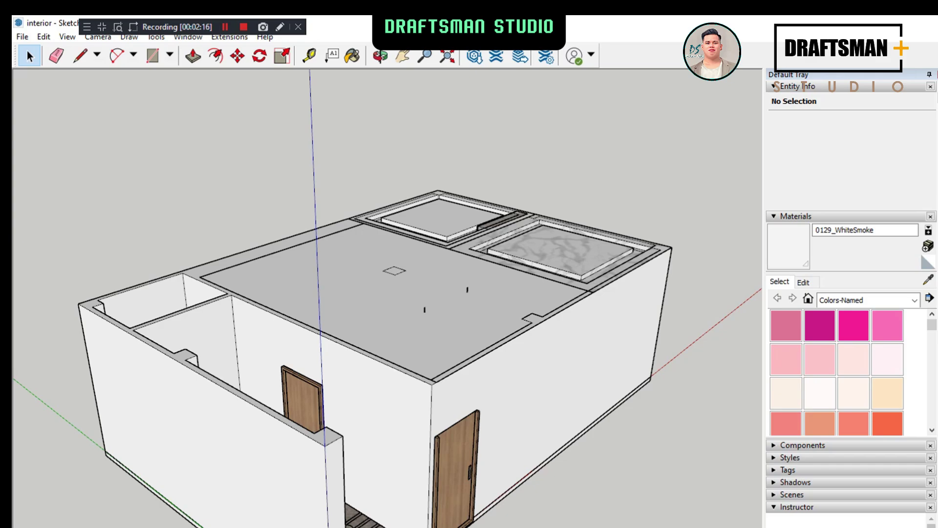
left_click(932, 22)
Step: Dismiss SketchUp's welcome dialog and import the re-saved D:\3D interior model into the Lumion scene
left_click(784, 90)
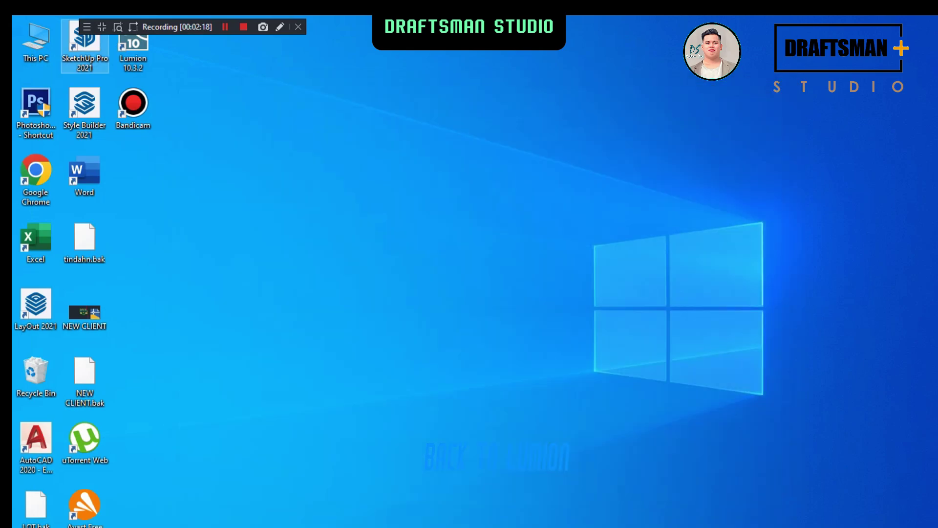
key("alt+Tab")
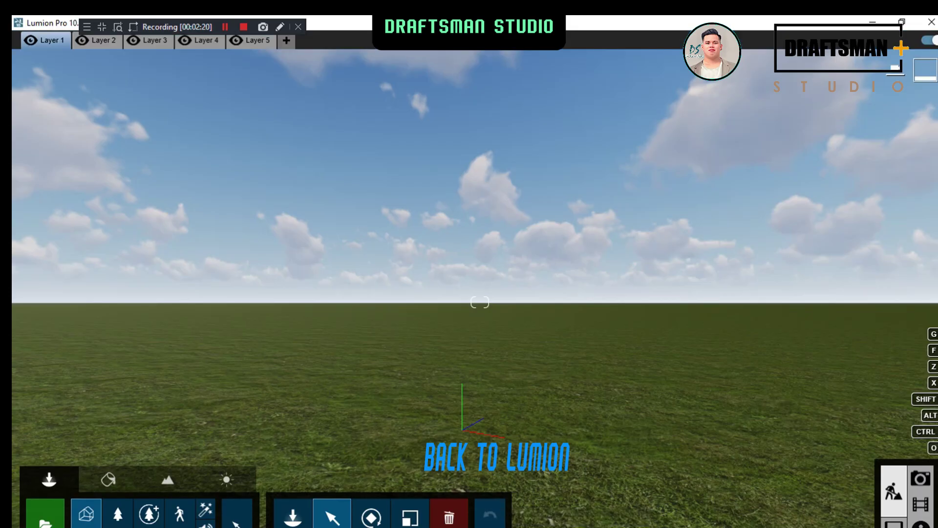
left_click(44, 513)
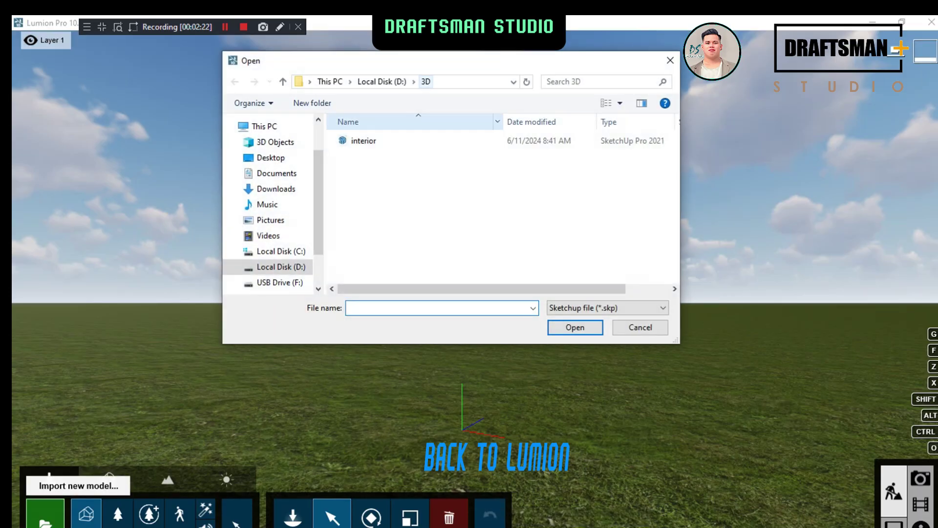
double_click(364, 140)
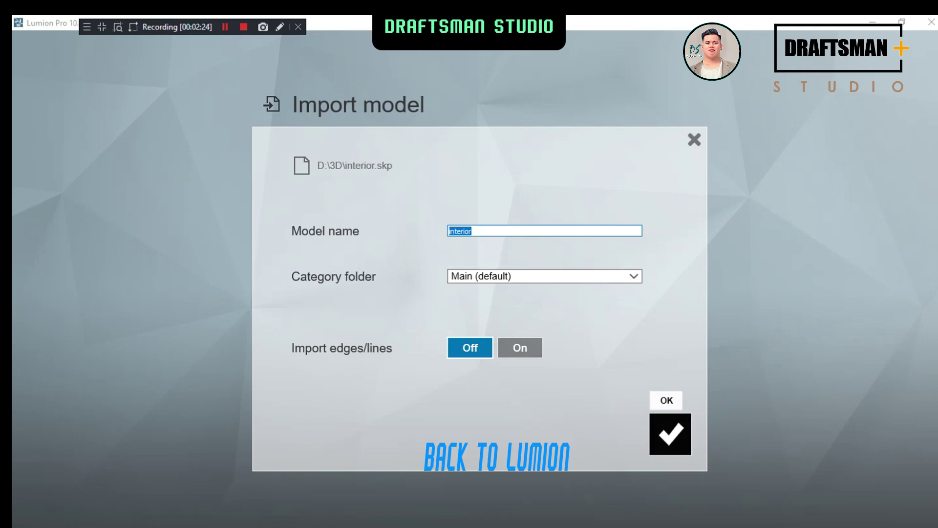
left_click(670, 433)
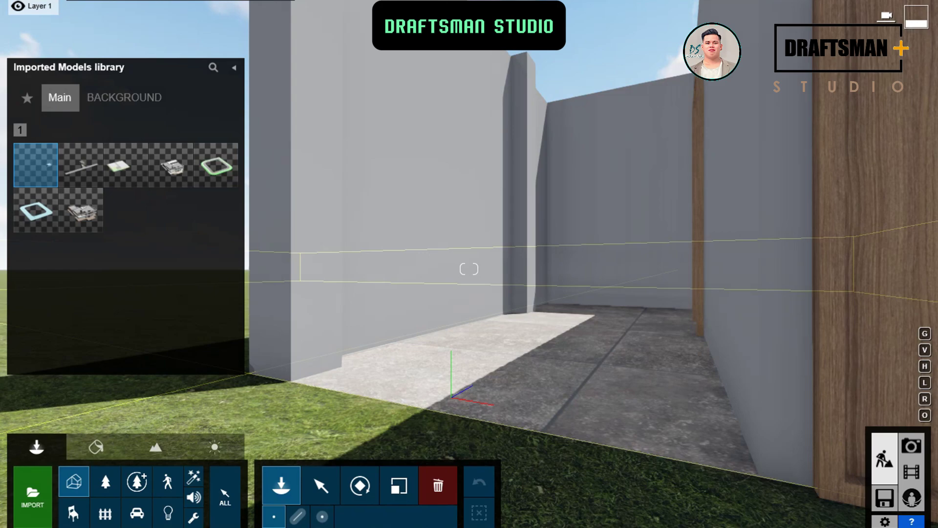
right_click_drag(469, 269, 469, 269)
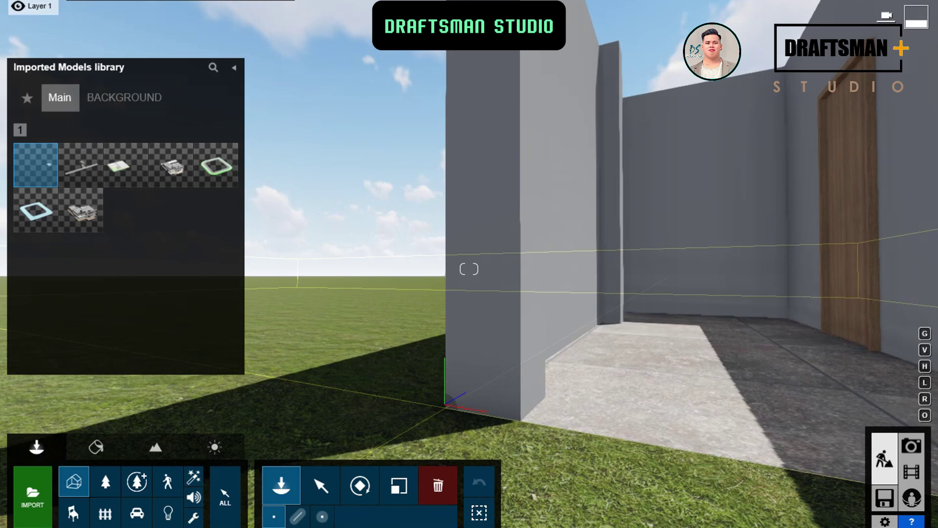
right_click_drag(470, 269, 469, 269)
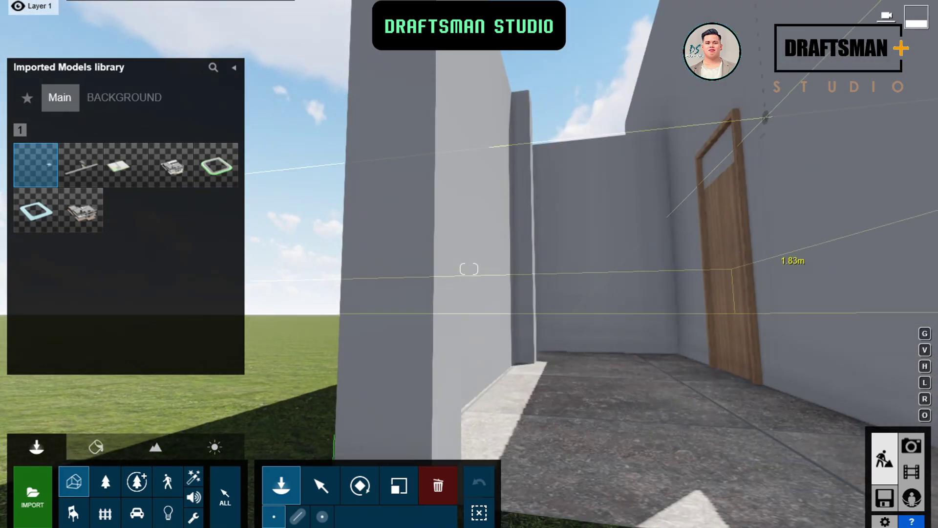